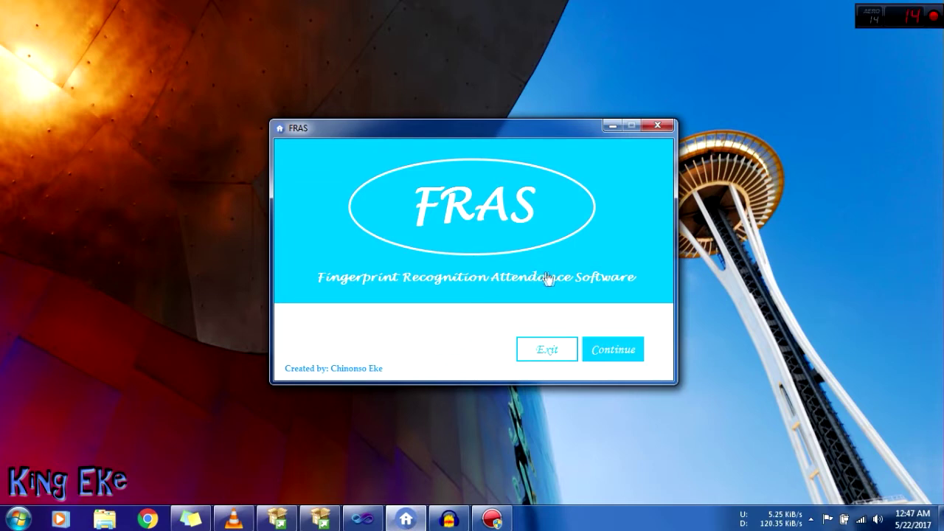
Log in with the admin username and password, correcting a mistyped password, and open Manage Students
{"action": "left_click", "coordinate": [610, 354]}
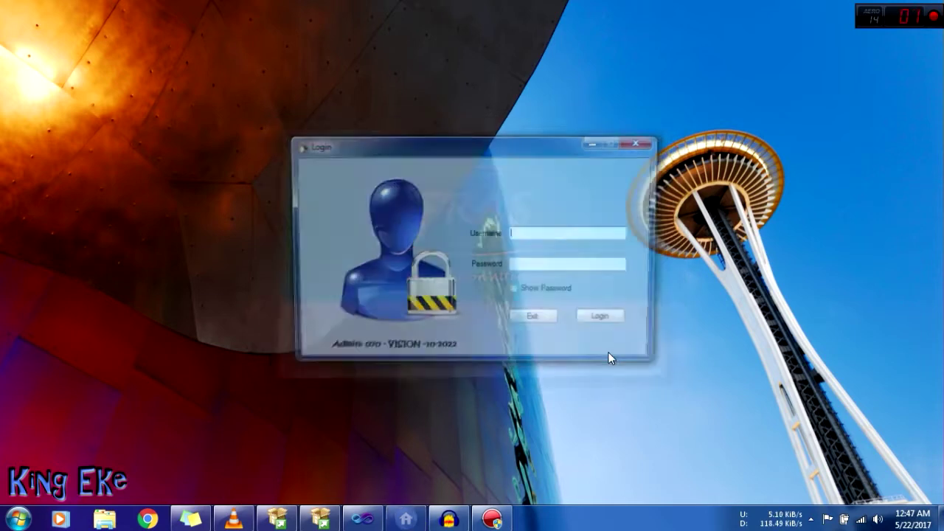
{"action": "type", "text": "admin"}
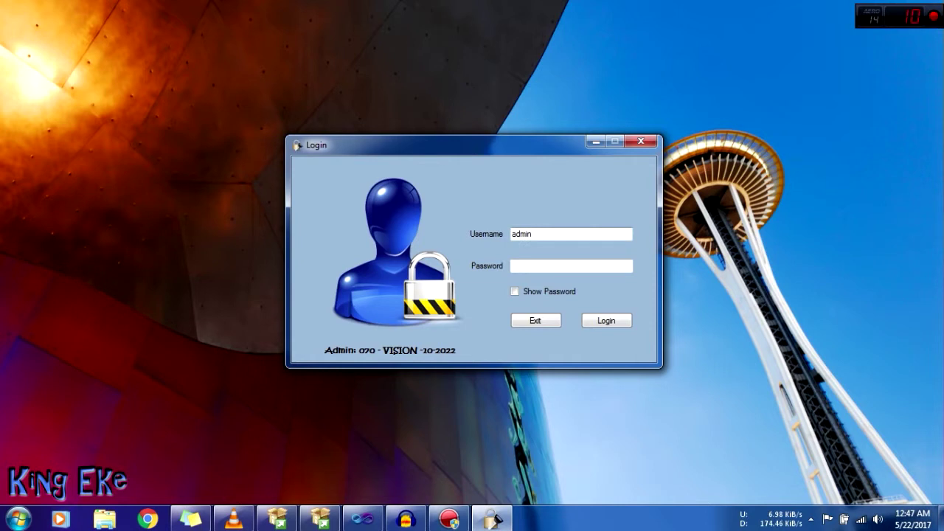
{"action": "left_click", "coordinate": [571, 265]}
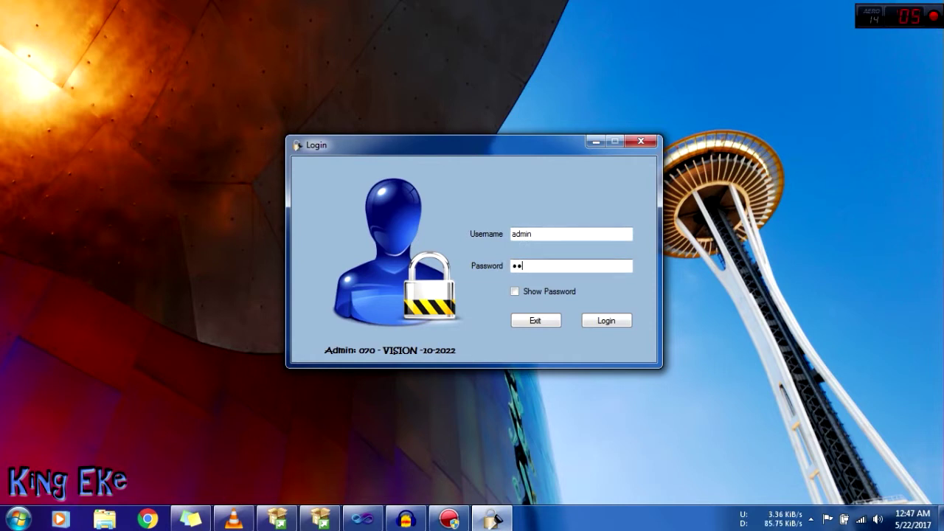
{"action": "key", "text": "BackSpace"}
{"action": "key", "text": "BackSpace"}
{"action": "key", "text": "BackSpace"}
{"action": "left_click", "coordinate": [600, 321]}
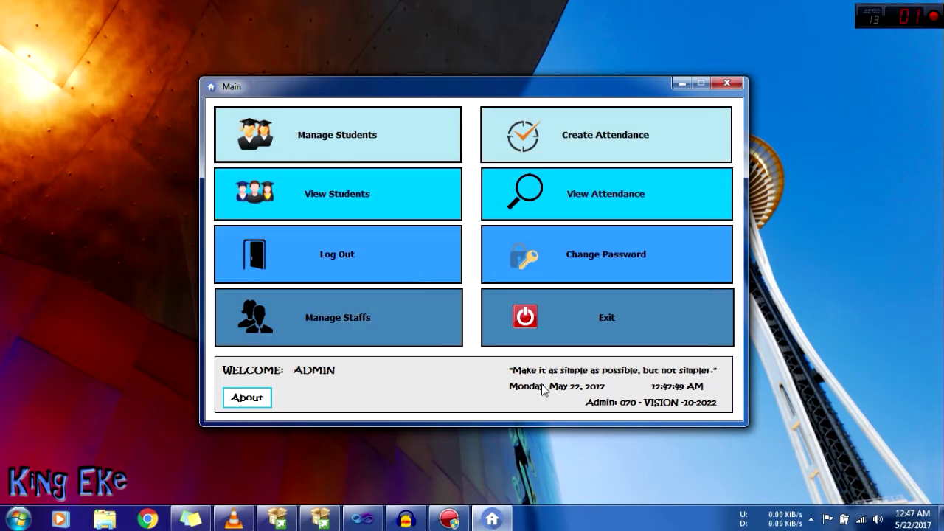
{"action": "left_click", "coordinate": [333, 119]}
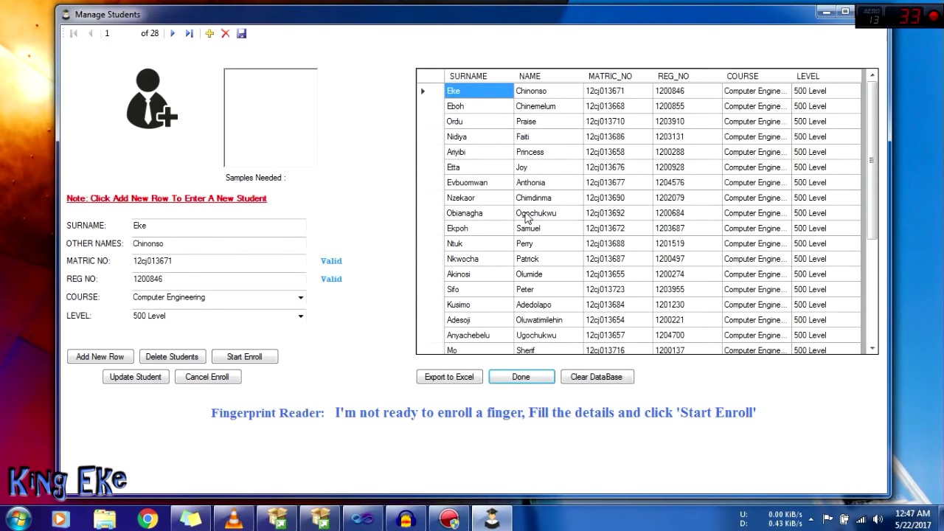
Add a new student row with the student's surname, other names, matric number and reg number
{"action": "scroll", "coordinate": [525, 213], "scroll_direction": "down", "scroll_amount": 2}
{"action": "scroll", "coordinate": [526, 213], "scroll_direction": "up", "scroll_amount": 2}
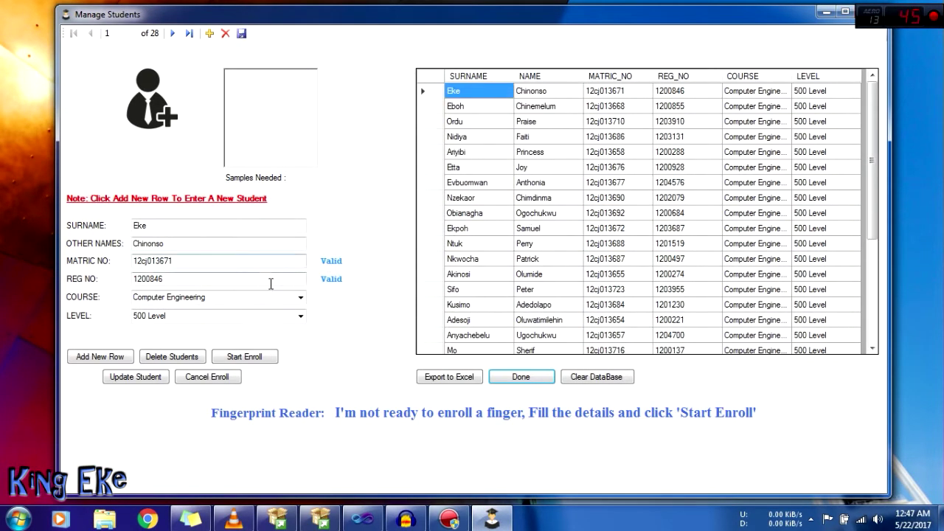
{"action": "left_click", "coordinate": [116, 357]}
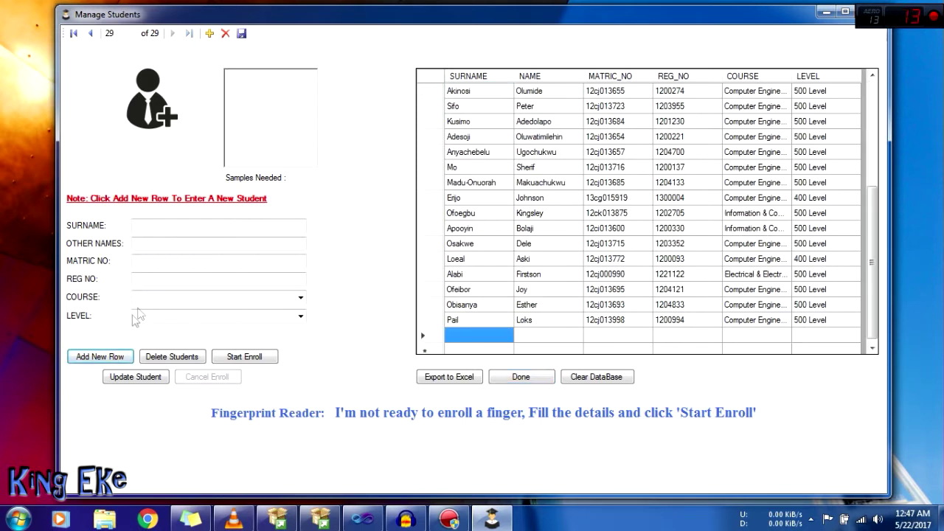
{"action": "left_click", "coordinate": [158, 226]}
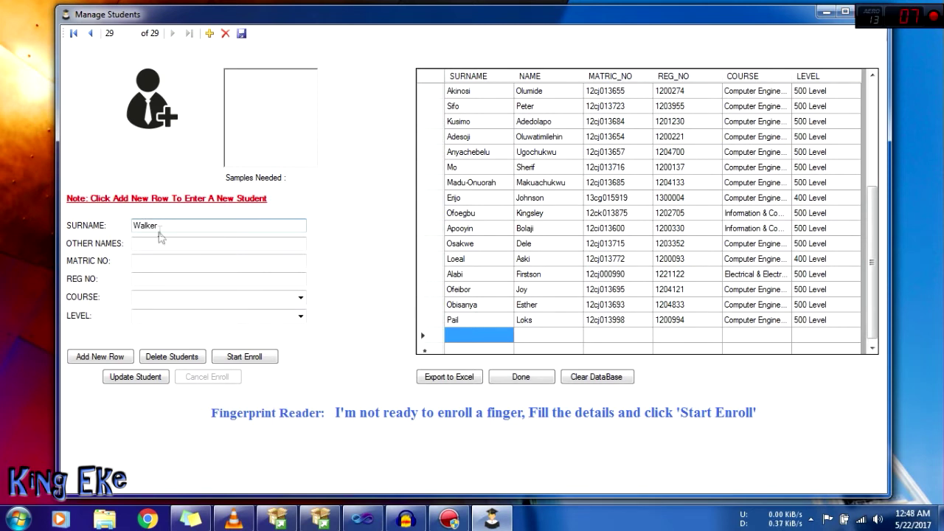
{"action": "key", "text": "Tab"}
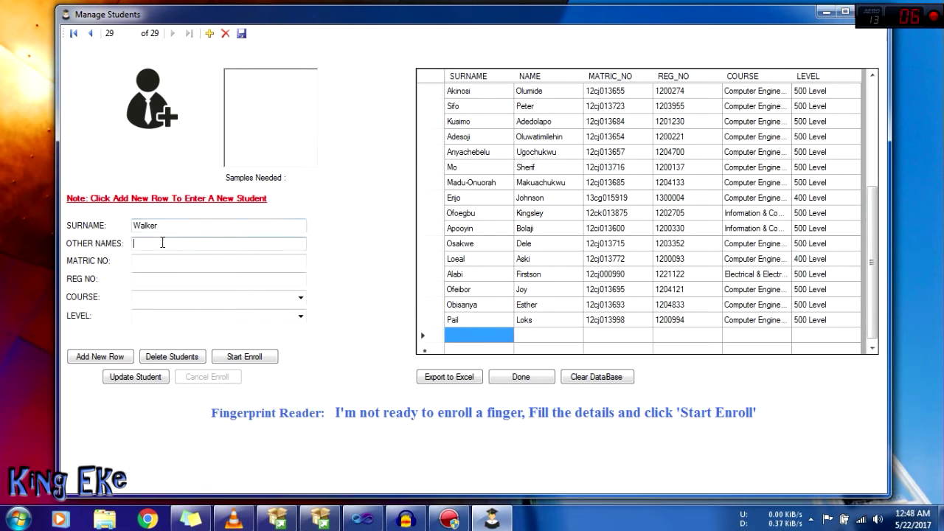
{"action": "left_click", "coordinate": [170, 262]}
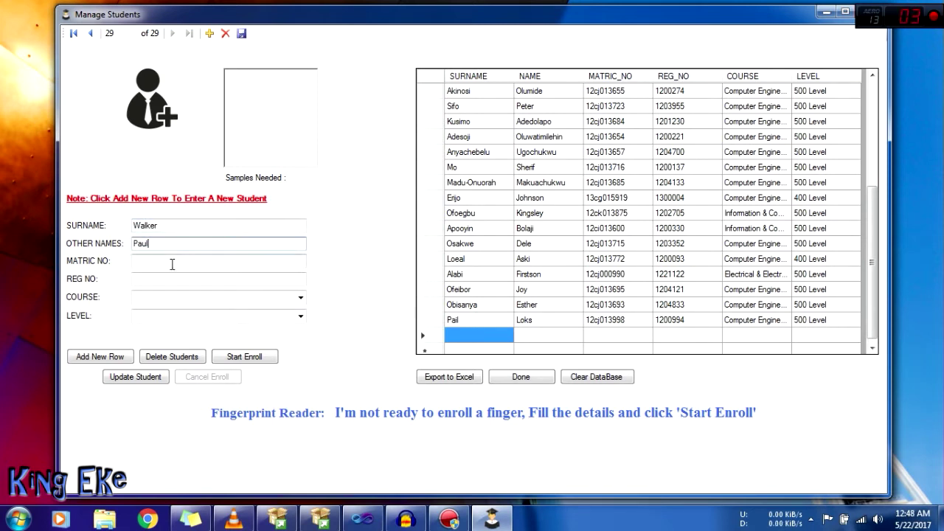
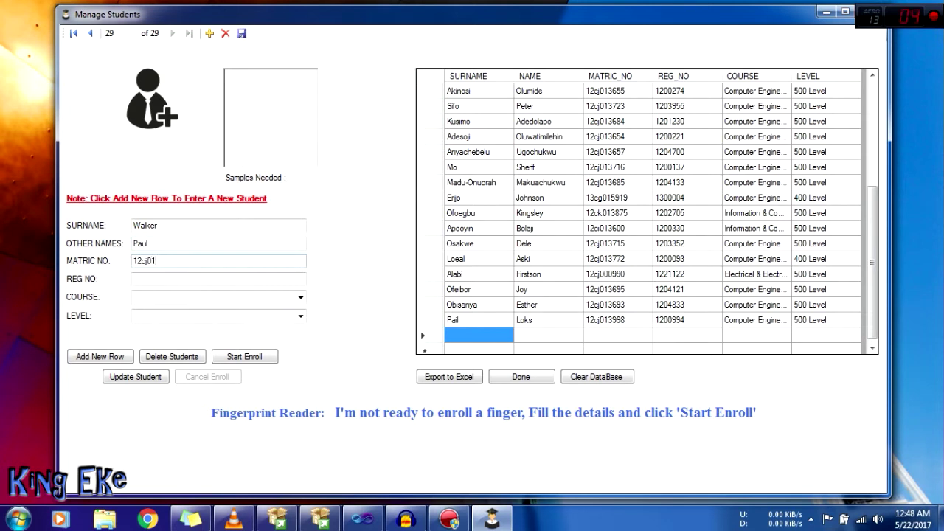
{"action": "left_click", "coordinate": [172, 279]}
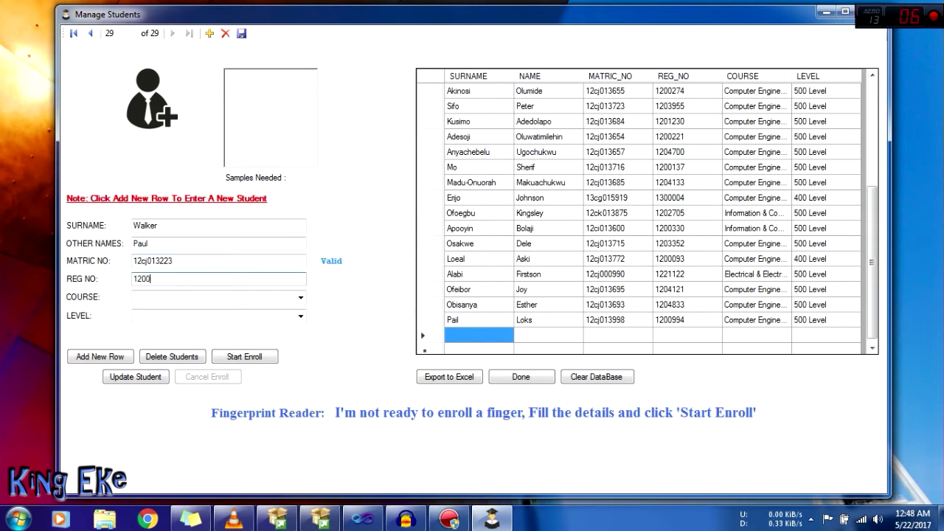
Set course to Information & Communication Engineering and level to 500 Level, then start fingerprint enrollment
{"action": "left_click", "coordinate": [300, 298]}
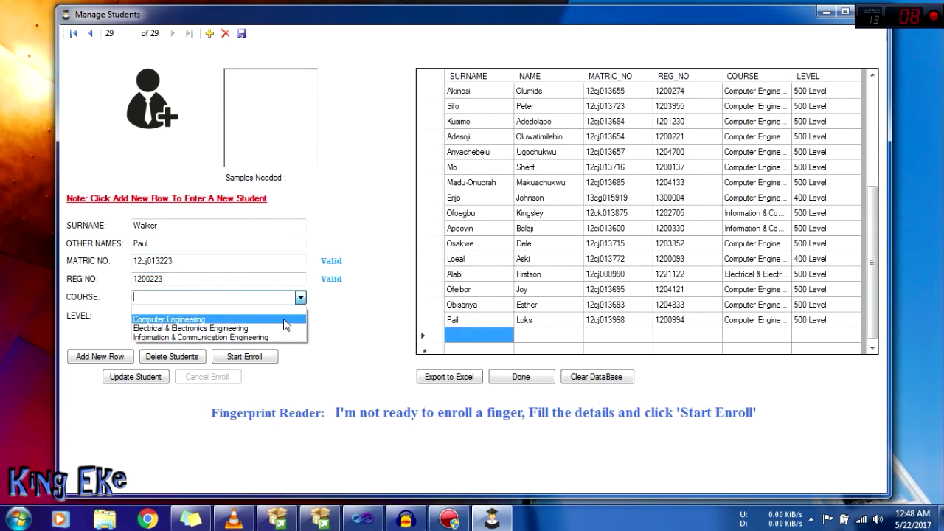
{"action": "left_click", "coordinate": [293, 338]}
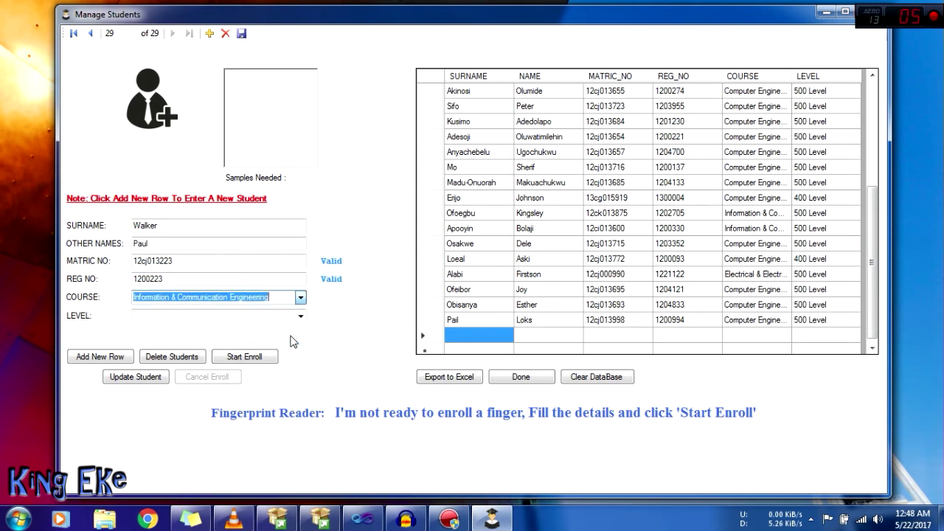
{"action": "left_click", "coordinate": [300, 316]}
{"action": "left_click", "coordinate": [295, 373]}
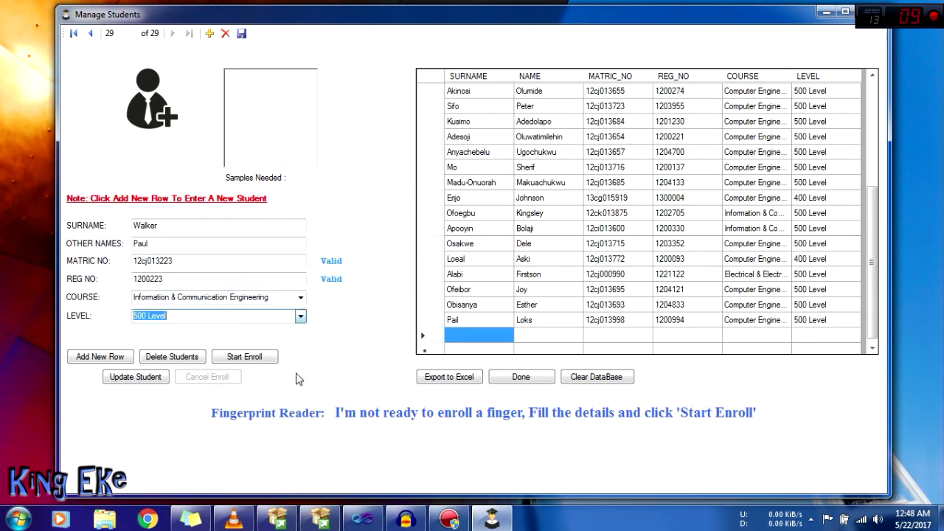
{"action": "left_click", "coordinate": [254, 357]}
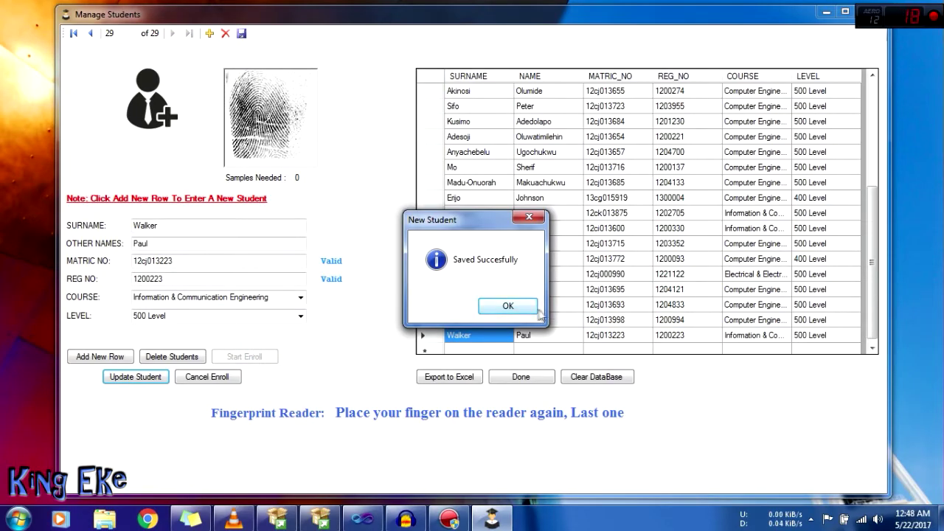
Acknowledge the 'Saved Succesfully' message, cancel an Excel export, and close student management
{"action": "left_click", "coordinate": [508, 306]}
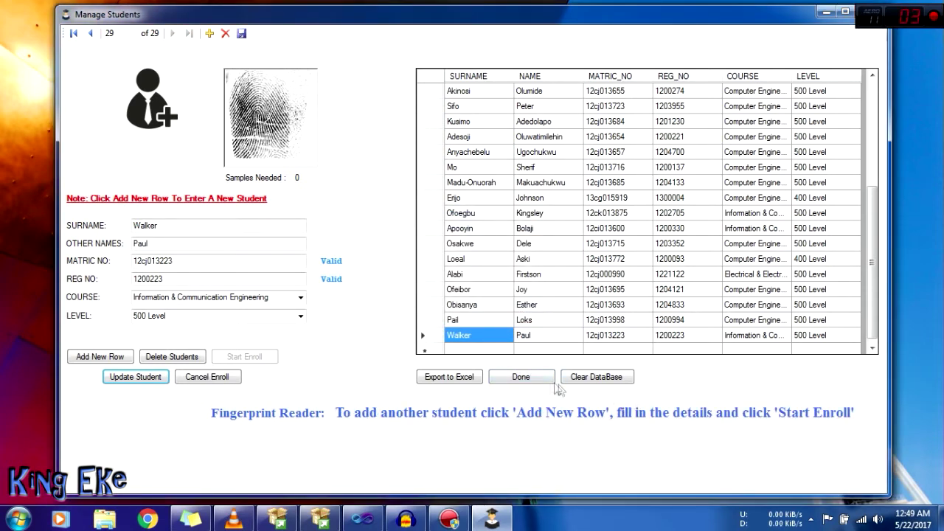
{"action": "left_click", "coordinate": [450, 377]}
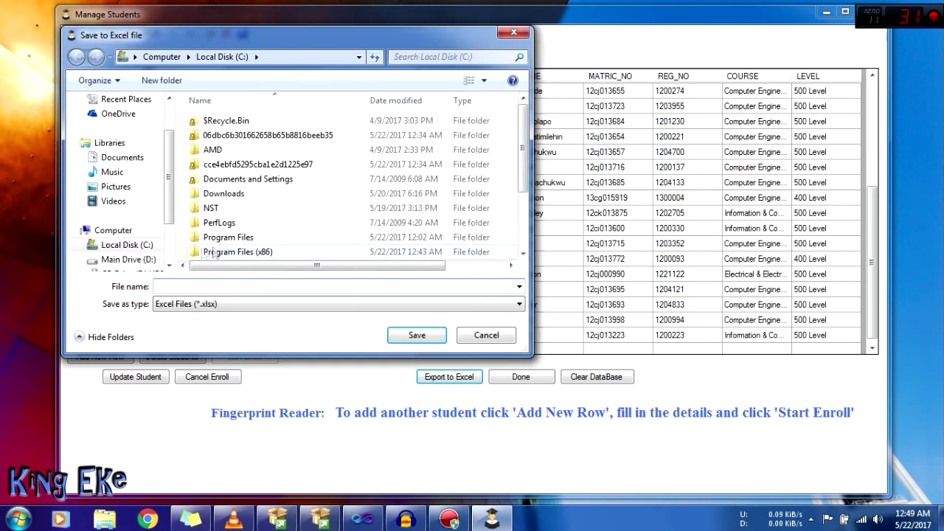
{"action": "left_click", "coordinate": [491, 337]}
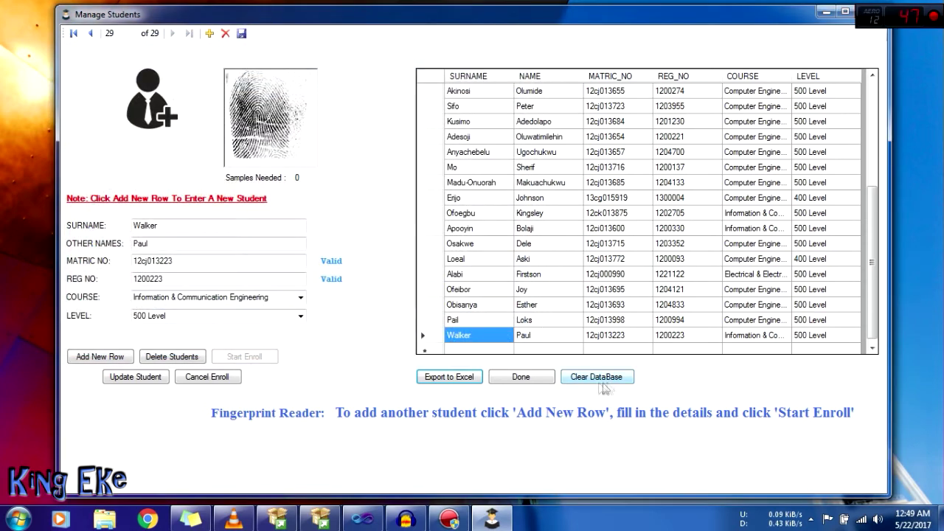
{"action": "left_click", "coordinate": [537, 378]}
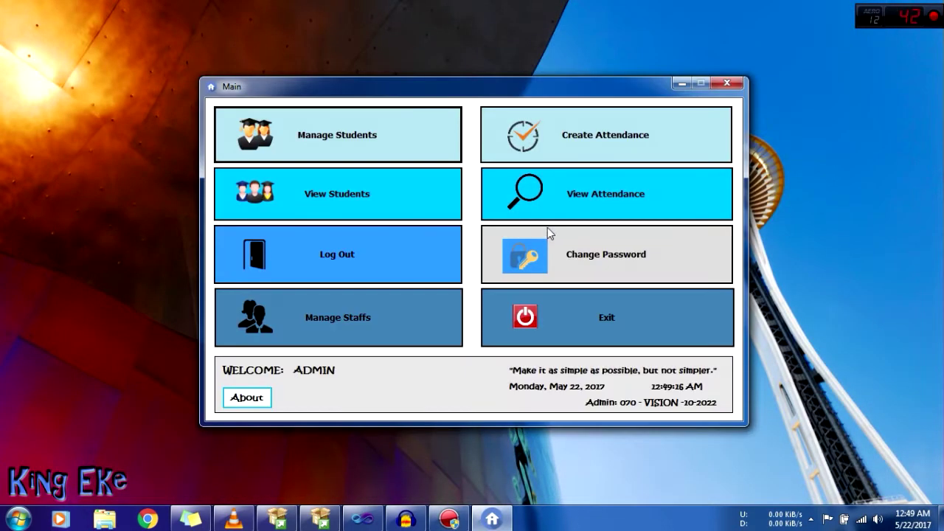
In View Students, filter by NAME using several partial first names, then clear the search and exit
{"action": "left_click", "coordinate": [423, 197]}
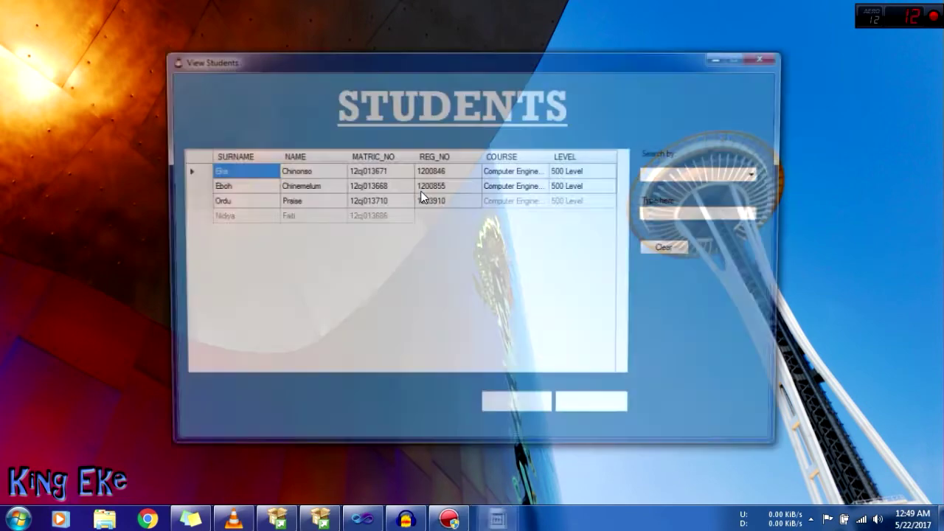
{"action": "left_click", "coordinate": [752, 174]}
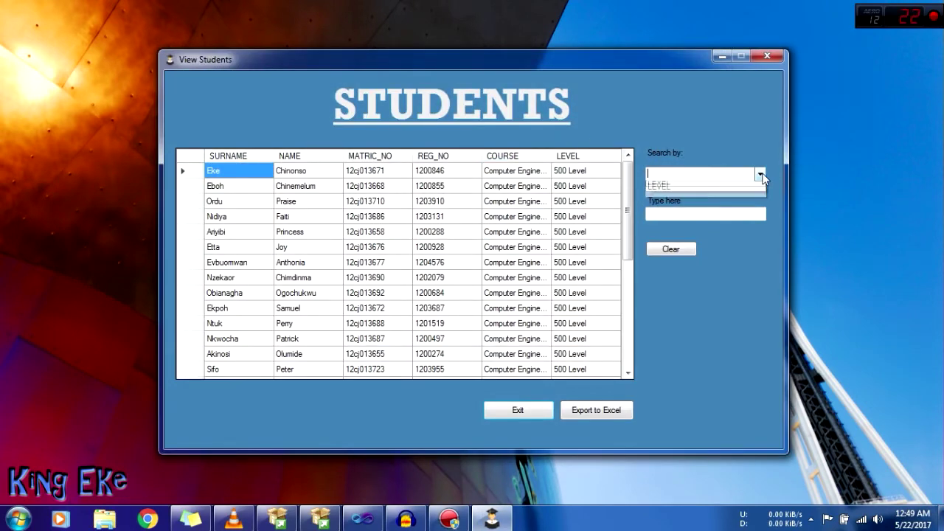
{"action": "left_click", "coordinate": [738, 196]}
{"action": "left_click", "coordinate": [722, 213]}
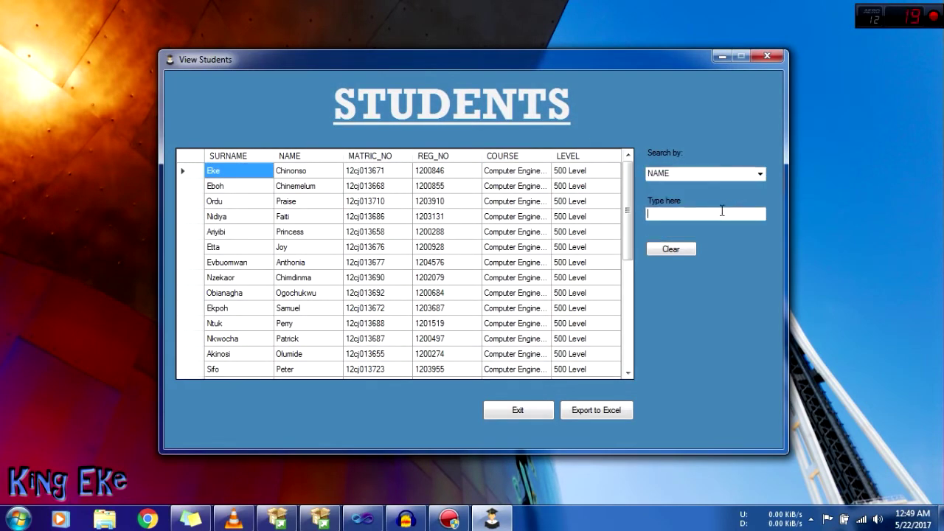
{"action": "type", "text": "eke"}
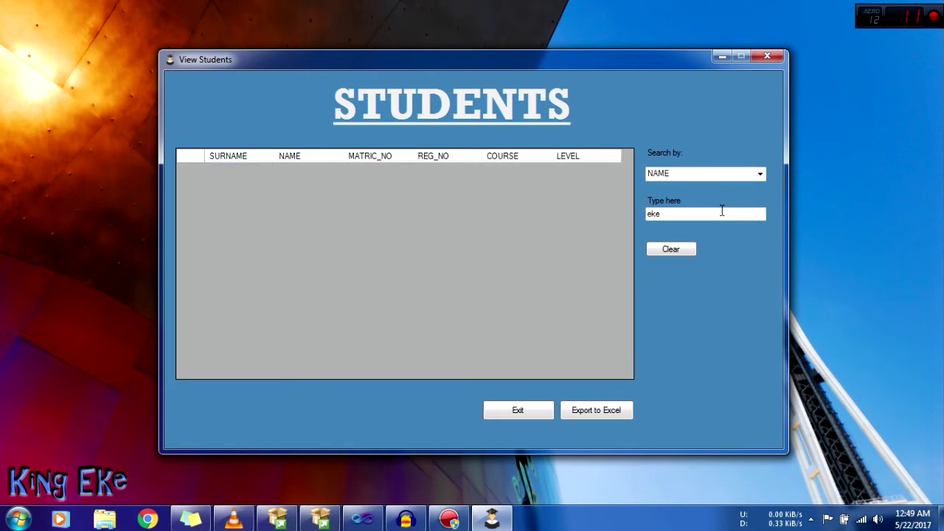
{"action": "double_click", "coordinate": [722, 213]}
{"action": "type", "text": "chi"}
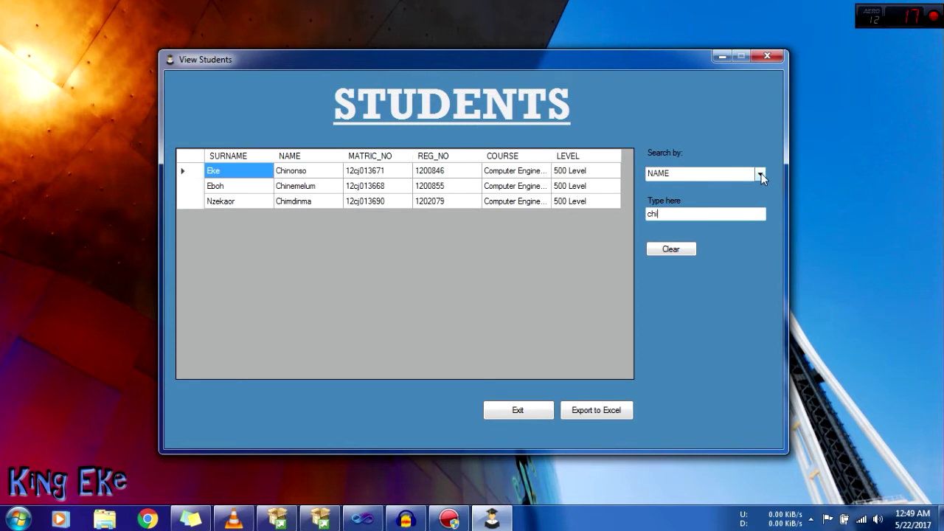
{"action": "type", "text": "nonso"}
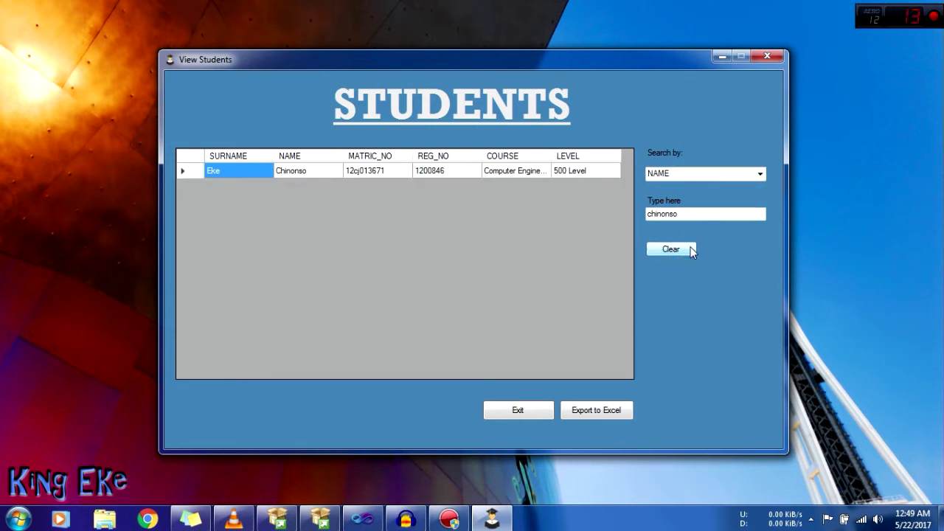
{"action": "left_click", "coordinate": [689, 249]}
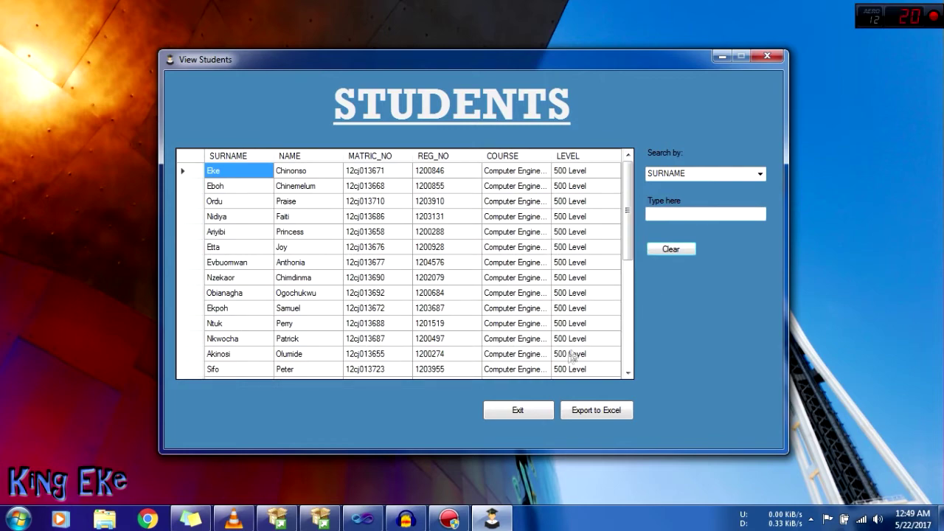
{"action": "left_click", "coordinate": [522, 409]}
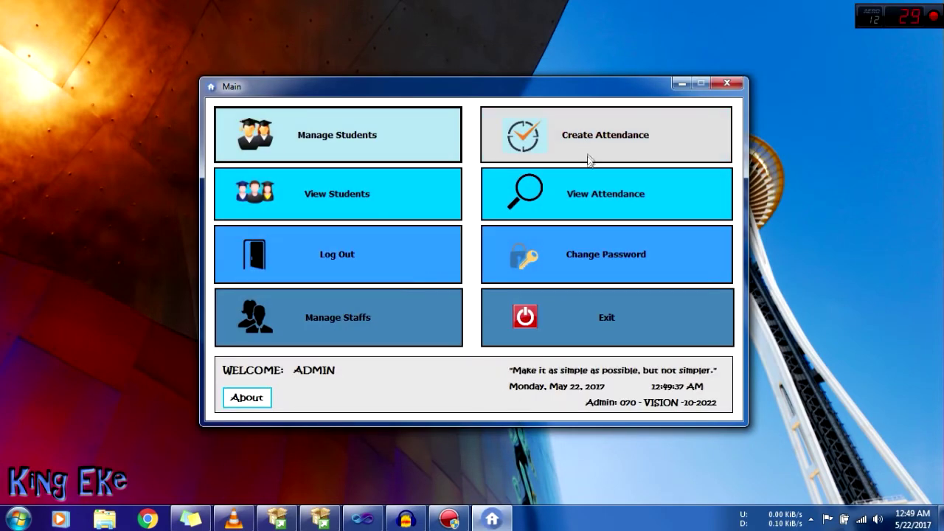
{"action": "left_click", "coordinate": [595, 197]}
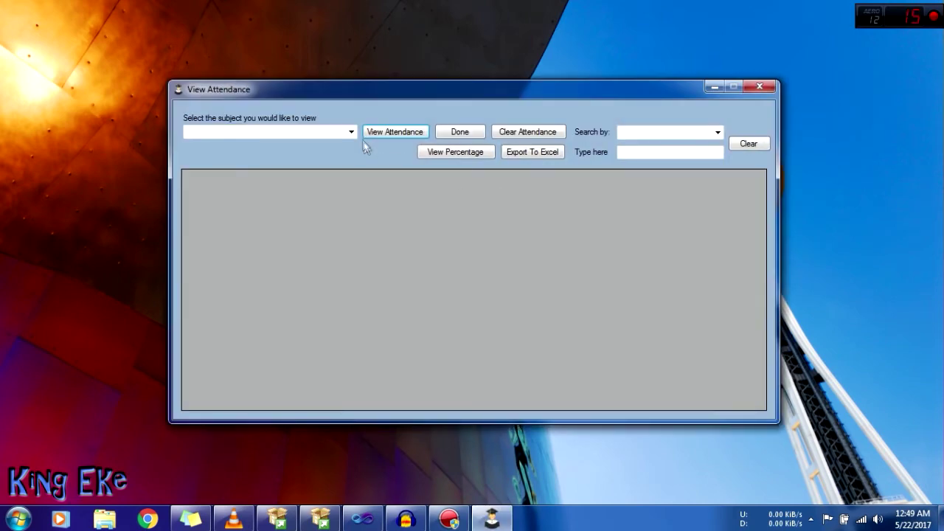
{"action": "left_click", "coordinate": [351, 132]}
{"action": "left_click", "coordinate": [346, 142]}
{"action": "left_click", "coordinate": [392, 133]}
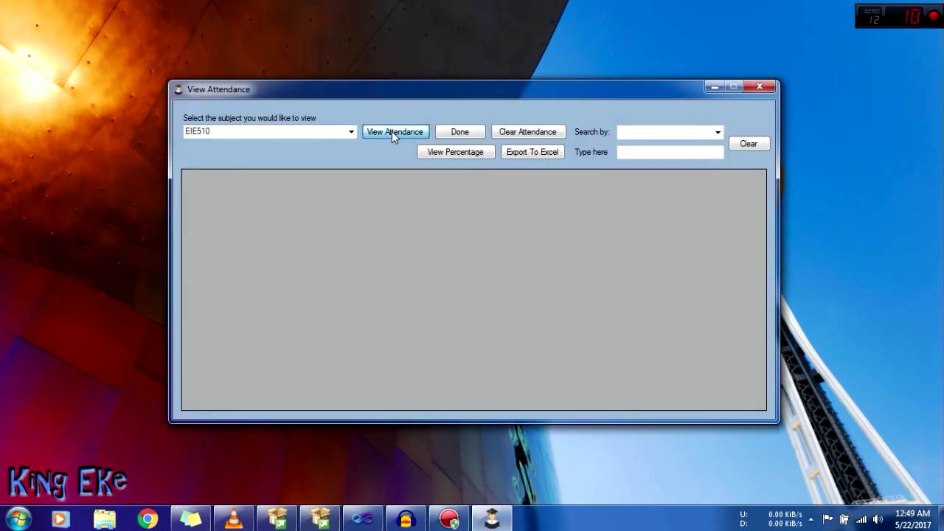
{"action": "scroll", "coordinate": [498, 195], "scroll_direction": "down", "scroll_amount": 2}
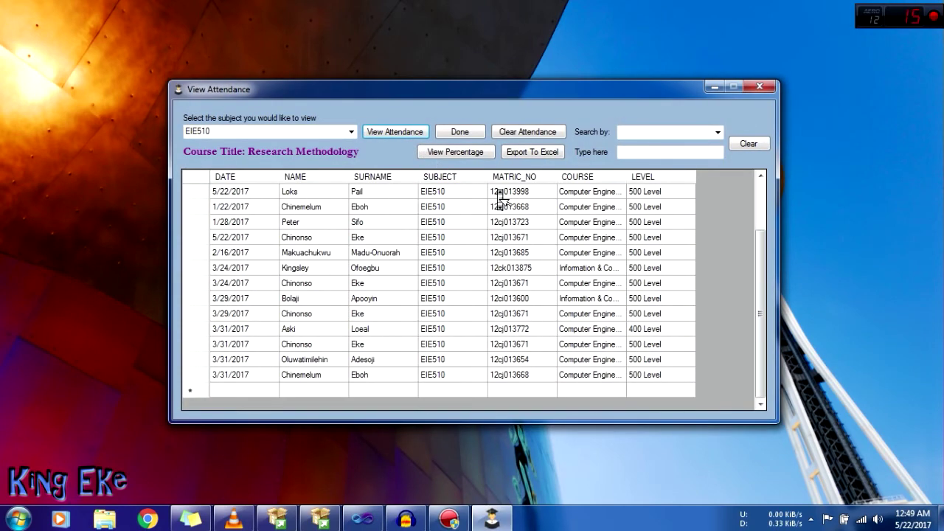
{"action": "scroll", "coordinate": [499, 193], "scroll_direction": "up", "scroll_amount": 2}
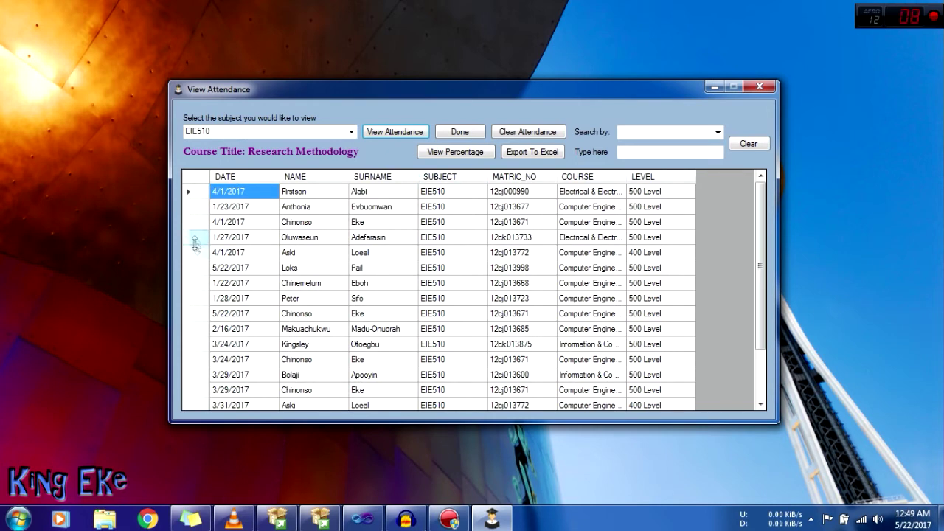
{"action": "scroll", "coordinate": [195, 269], "scroll_direction": "down", "scroll_amount": 2}
{"action": "scroll", "coordinate": [195, 266], "scroll_direction": "up", "scroll_amount": 2}
{"action": "left_click", "coordinate": [446, 152]}
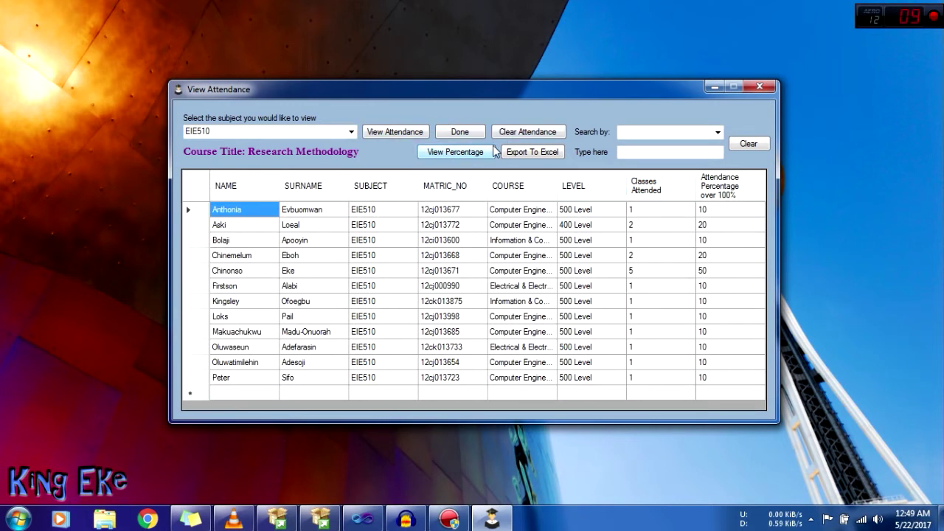
{"action": "left_click", "coordinate": [458, 133]}
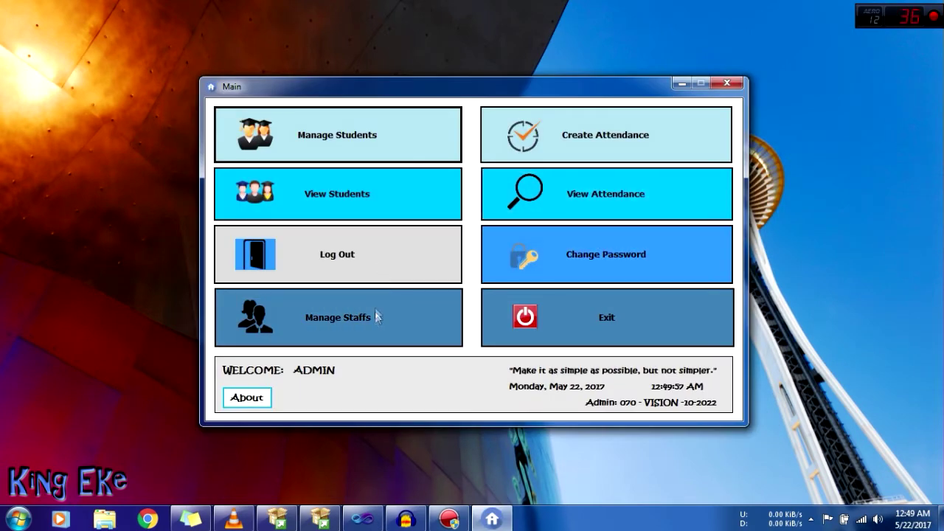
Review the two staff accounts, then begin Create Attendance to bring up the password prompt
{"action": "left_click", "coordinate": [374, 320]}
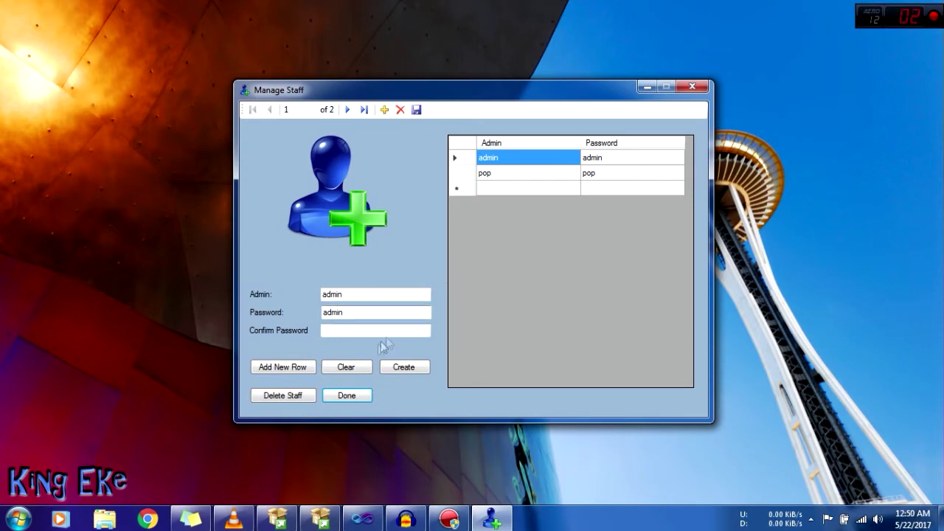
{"action": "left_click", "coordinate": [340, 396]}
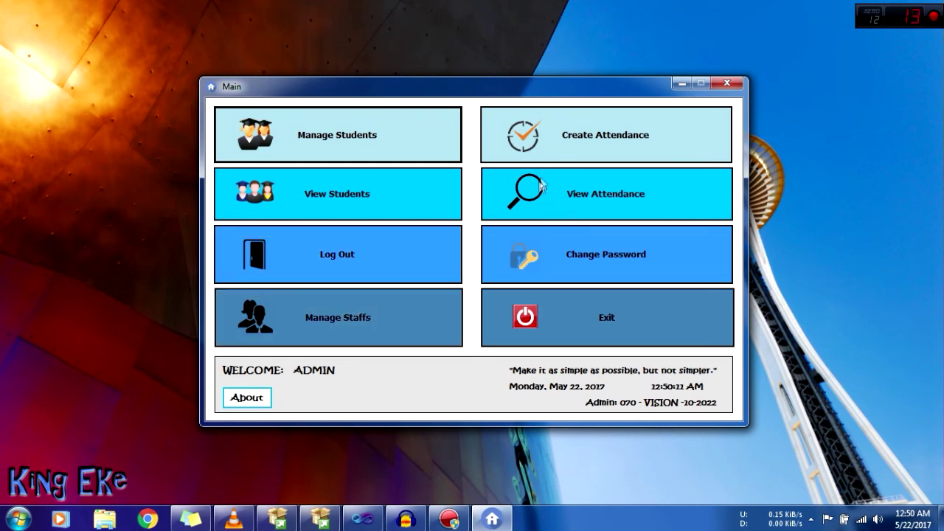
{"action": "left_click", "coordinate": [651, 140]}
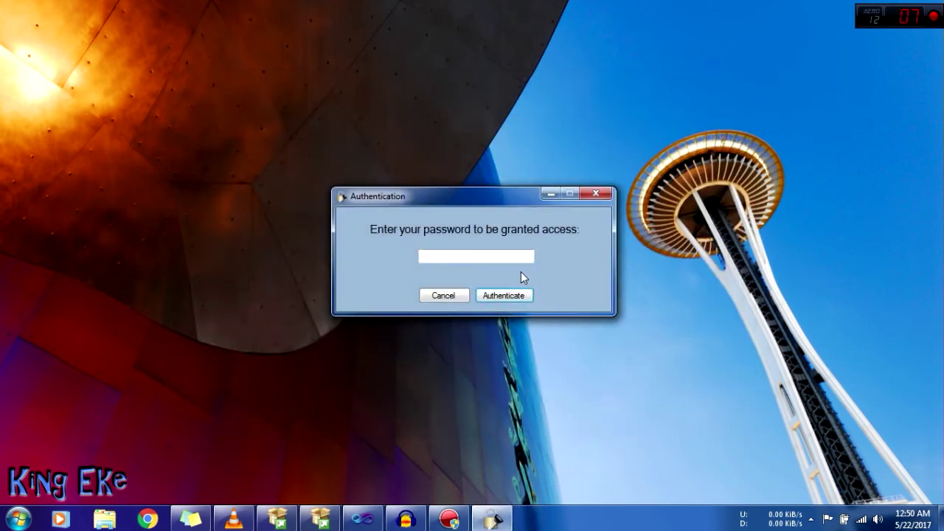
Authenticate with the password and start a 5-minute attendance session for EIE511
{"action": "left_click", "coordinate": [516, 258]}
{"action": "left_click", "coordinate": [507, 295]}
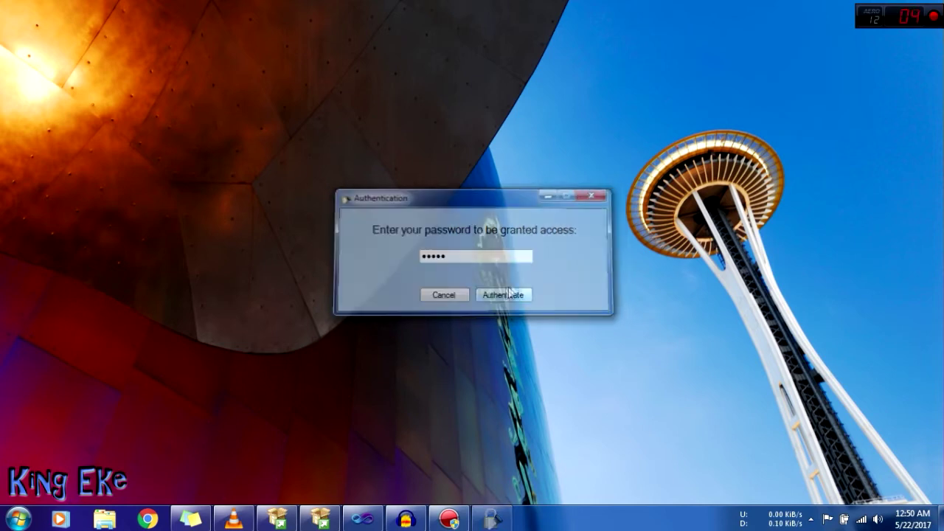
{"action": "left_click", "coordinate": [572, 268]}
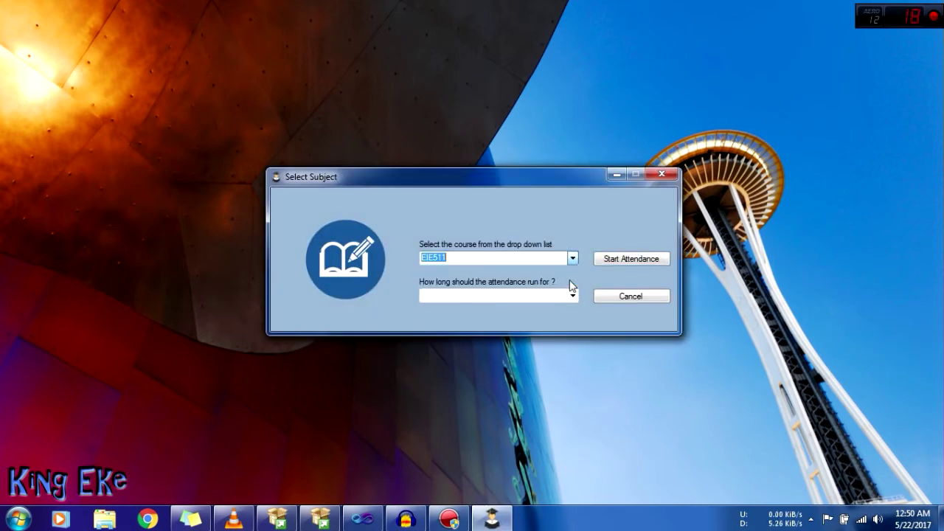
{"action": "left_click", "coordinate": [572, 296]}
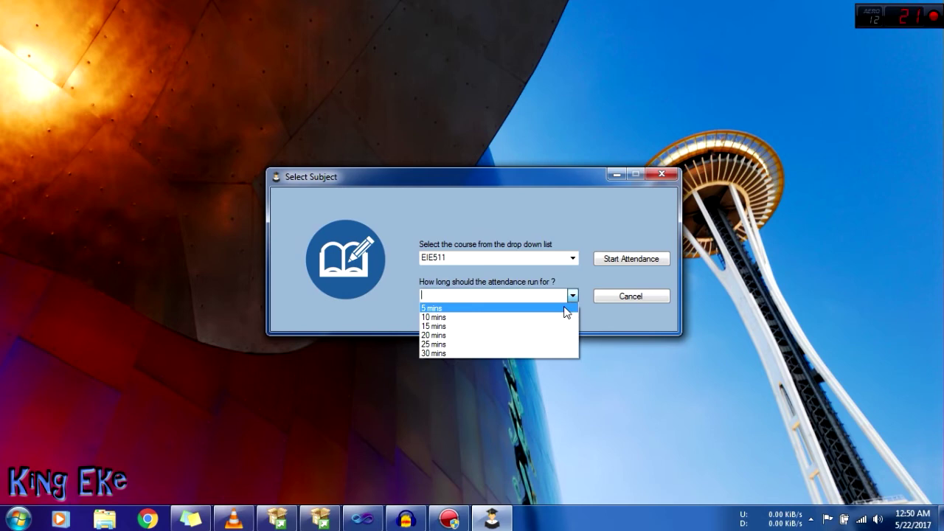
{"action": "left_click", "coordinate": [571, 308]}
{"action": "left_click", "coordinate": [637, 258]}
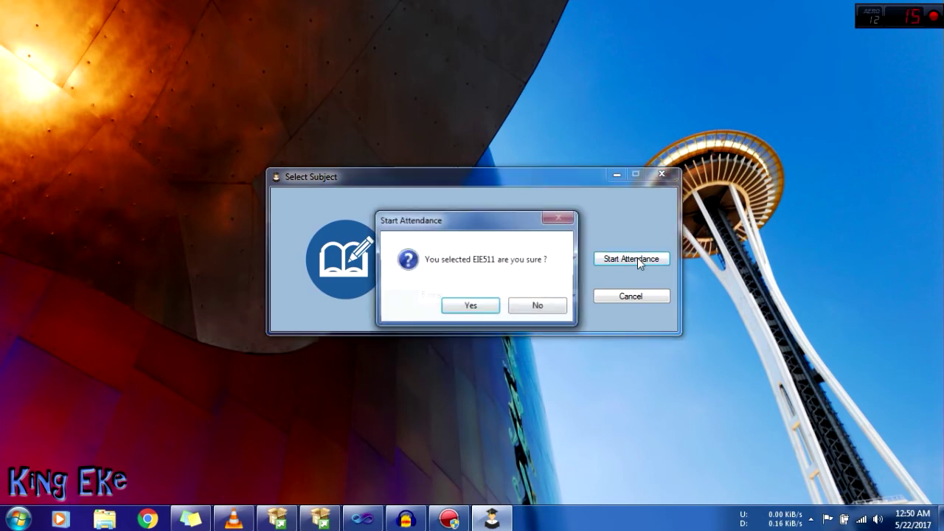
{"action": "left_click", "coordinate": [482, 306]}
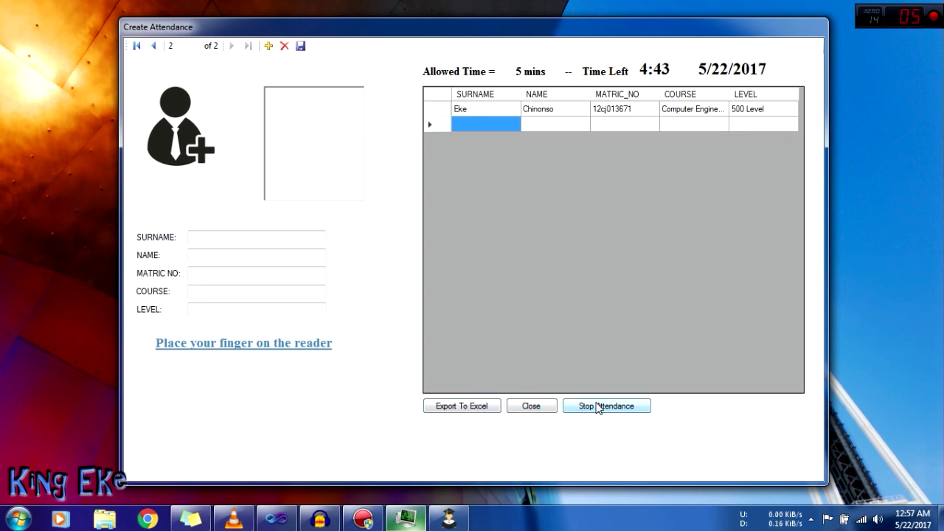
Close the running attendance session and confirm stopping it
{"action": "left_click", "coordinate": [521, 408]}
{"action": "left_click", "coordinate": [550, 309]}
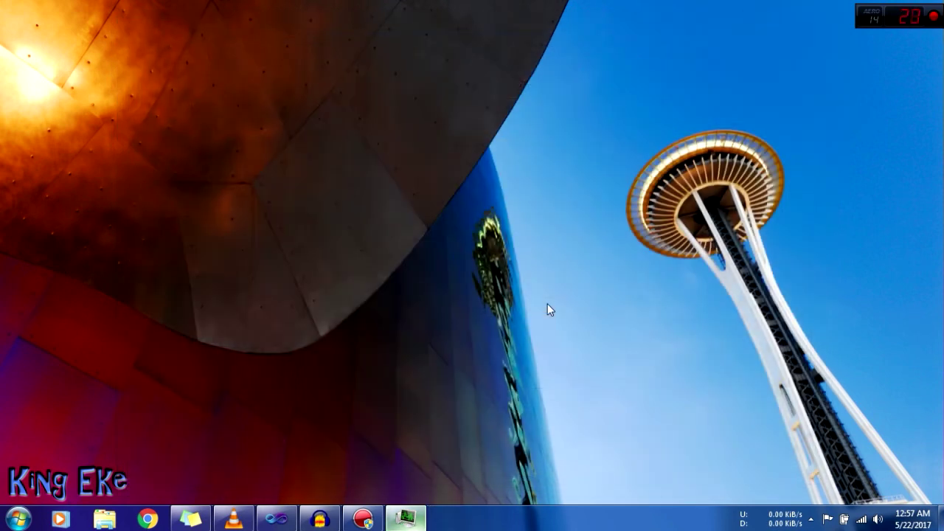